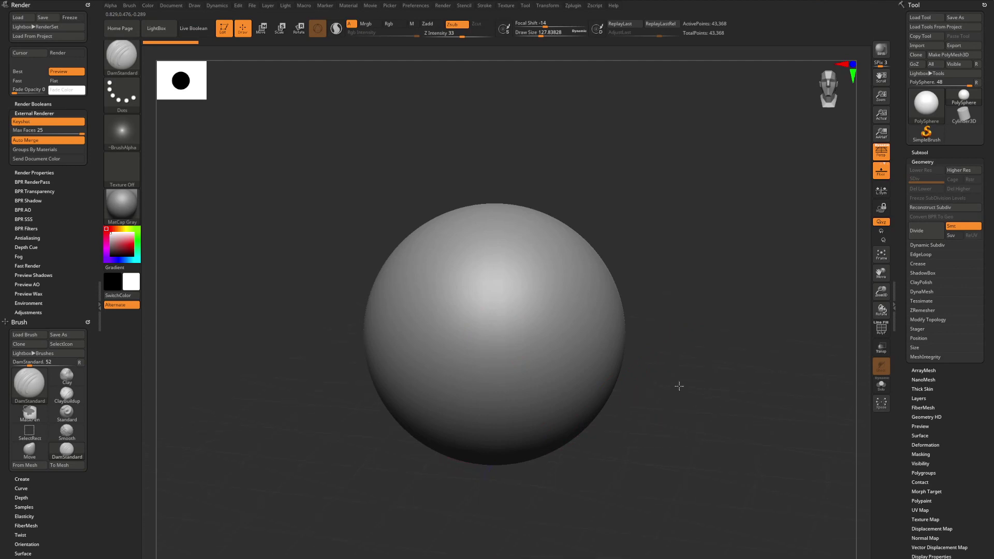
- Carve a diagonal groove across the sphere with DamStandard, then pull out a spike and reshape the surface with the Move brush
left_click_drag(601, 304, 469, 363)
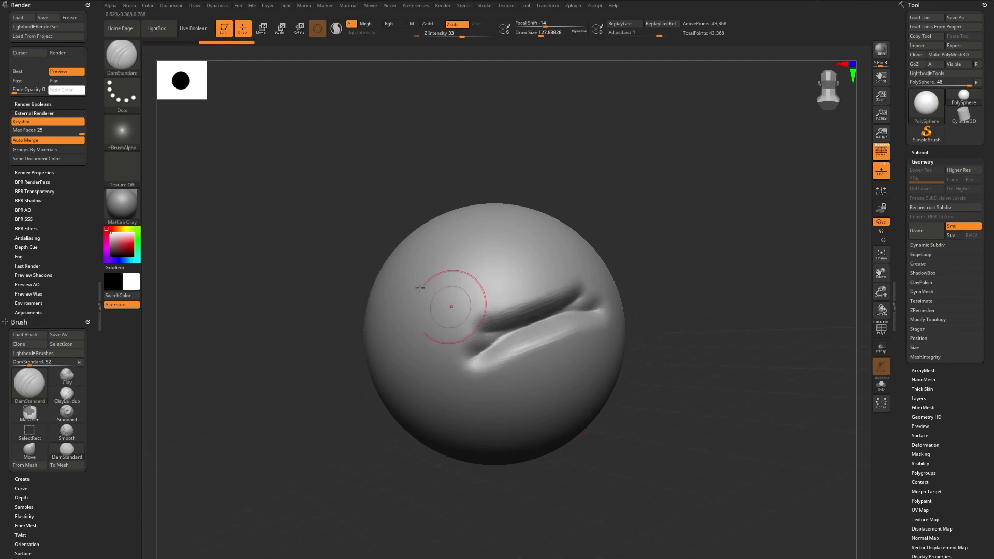
left_click(122, 54)
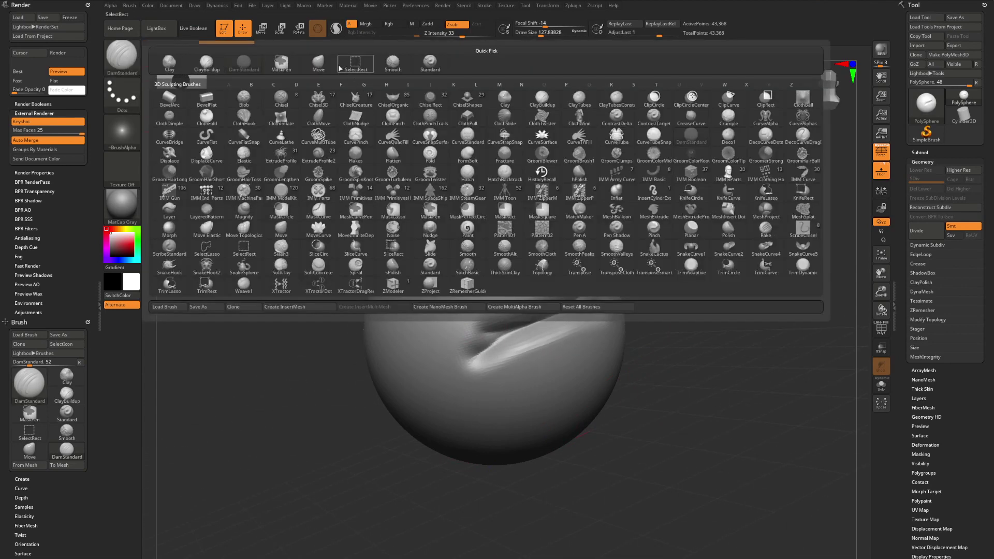
left_click(318, 62)
left_click_drag(471, 244, 498, 199)
left_click_drag(468, 269, 456, 282)
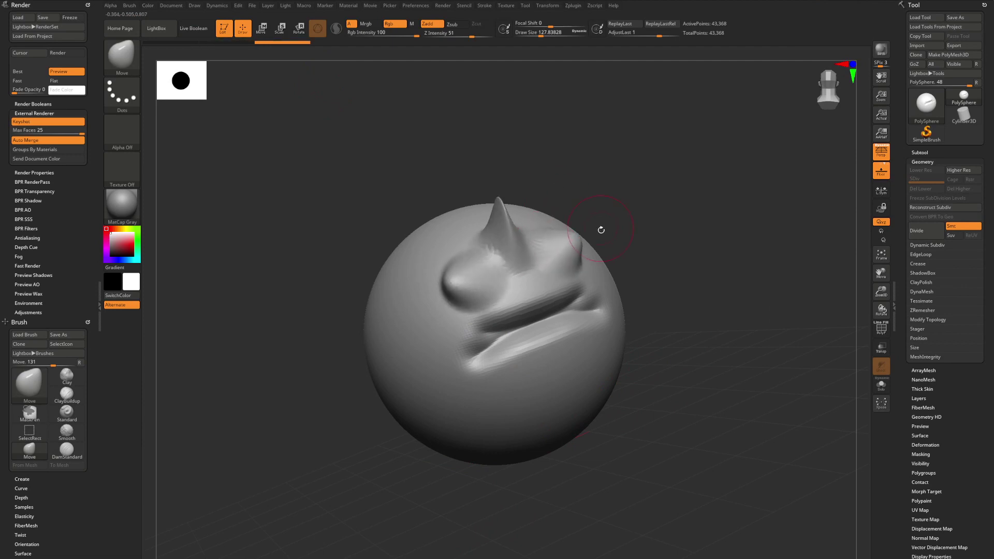
mouse_move(600, 230)
left_mouse_down()
mouse_move(715, 333)
mouse_move(733, 328)
mouse_move(666, 328)
mouse_move(667, 358)
left_mouse_up()
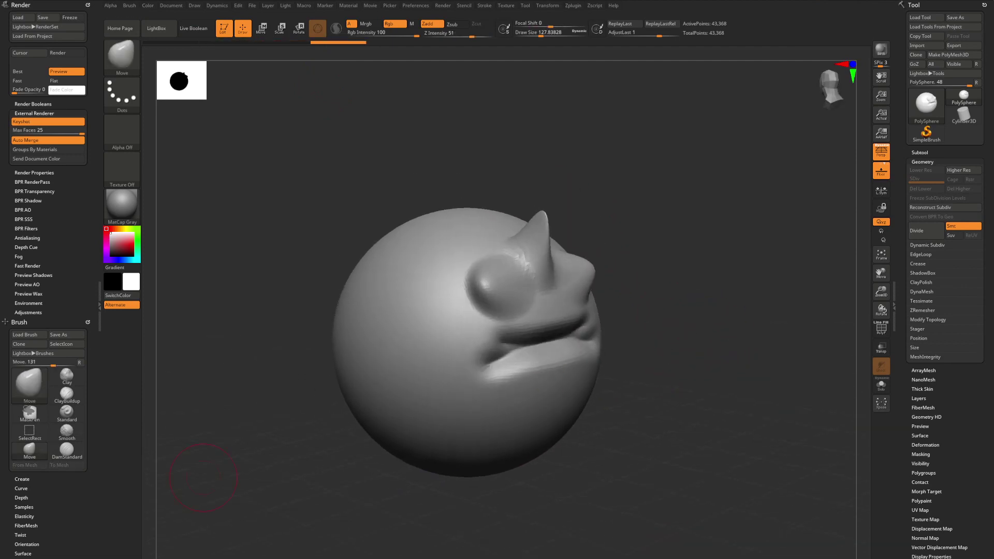
- Load the tool file C2 New.ztl from the C2 folder onto the canvas and turn the vertebra to a front three-quarter view
key("alt+Tab")
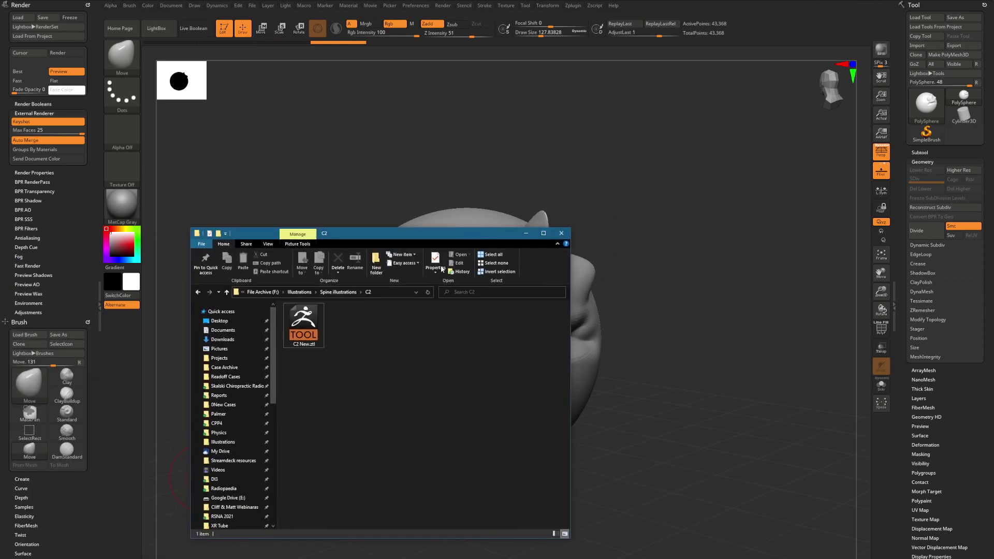
left_click_drag(297, 326, 575, 314)
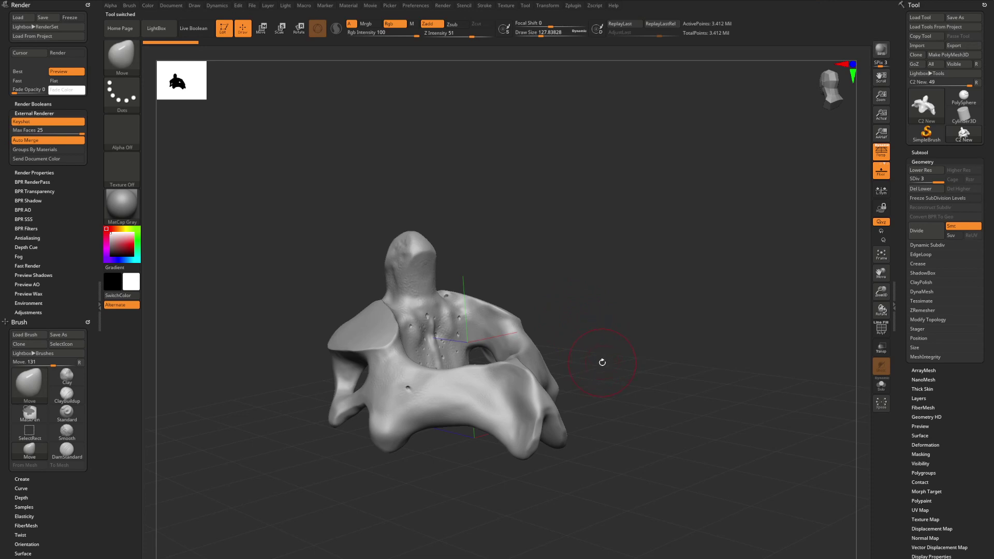
mouse_move(602, 362)
left_mouse_down()
mouse_move(678, 362)
mouse_move(661, 366)
mouse_move(678, 333)
mouse_move(663, 337)
left_mouse_up()
left_click(122, 58)
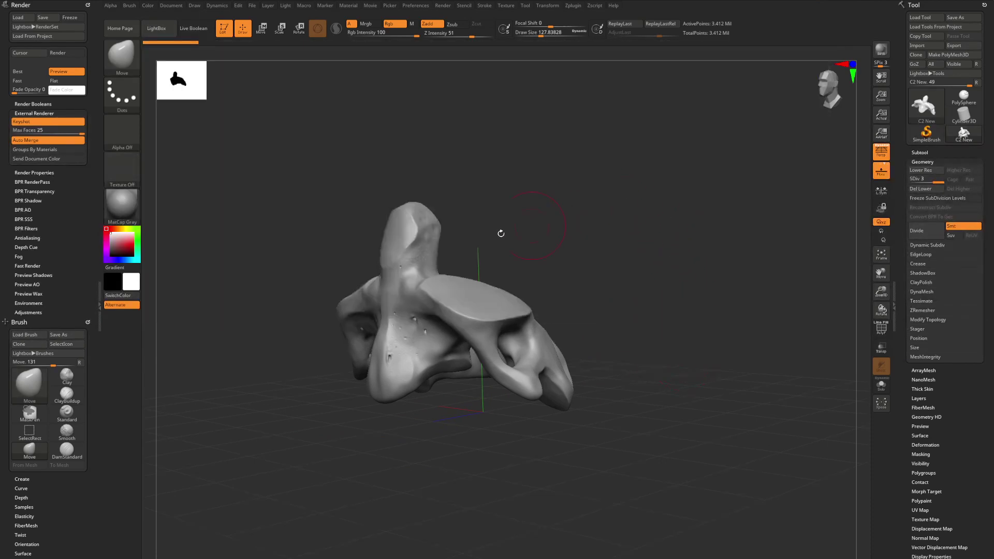
- Dock the Render palette in the side tray with KeyShot as external renderer and send the vertebra to KeyShot
left_click(443, 5)
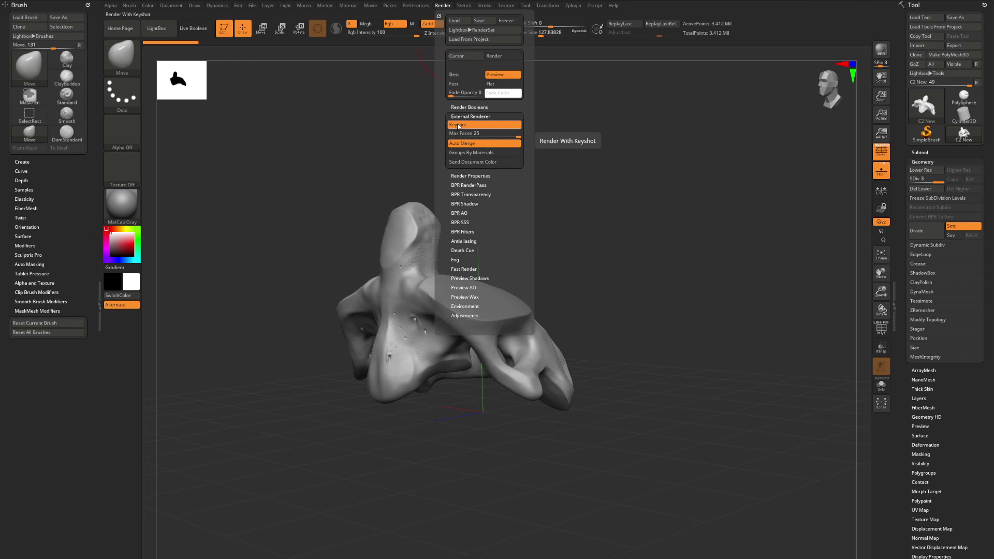
left_click(438, 16)
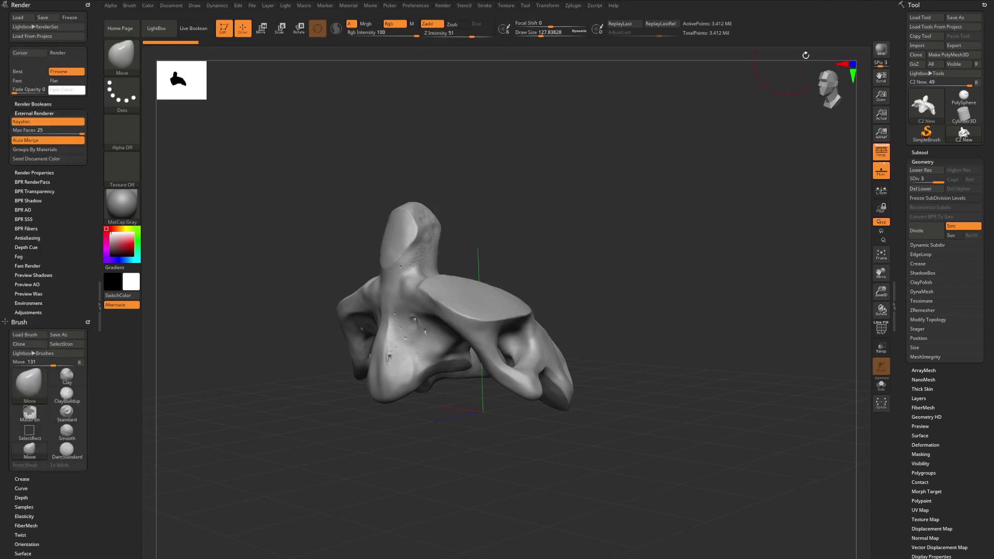
left_click(886, 55)
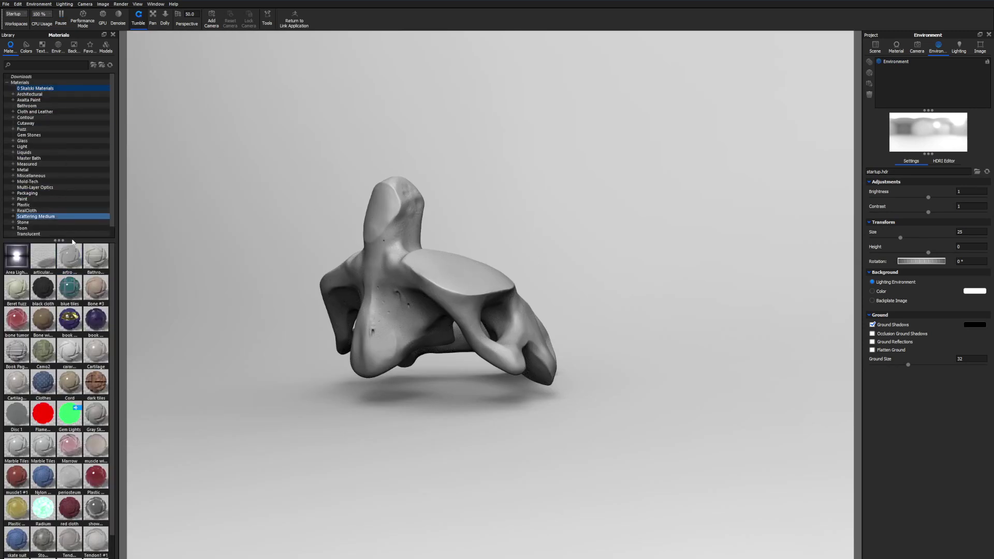
- Apply the Metal Brushed Black material from the Metal library to the vertebra and open its material properties
left_click(52, 170)
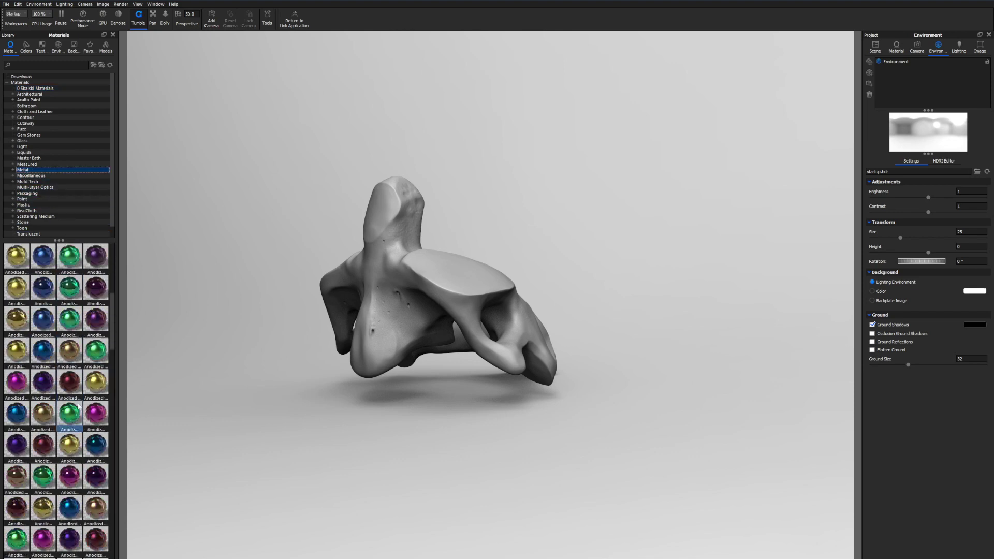
scroll(78, 437, "down", 3)
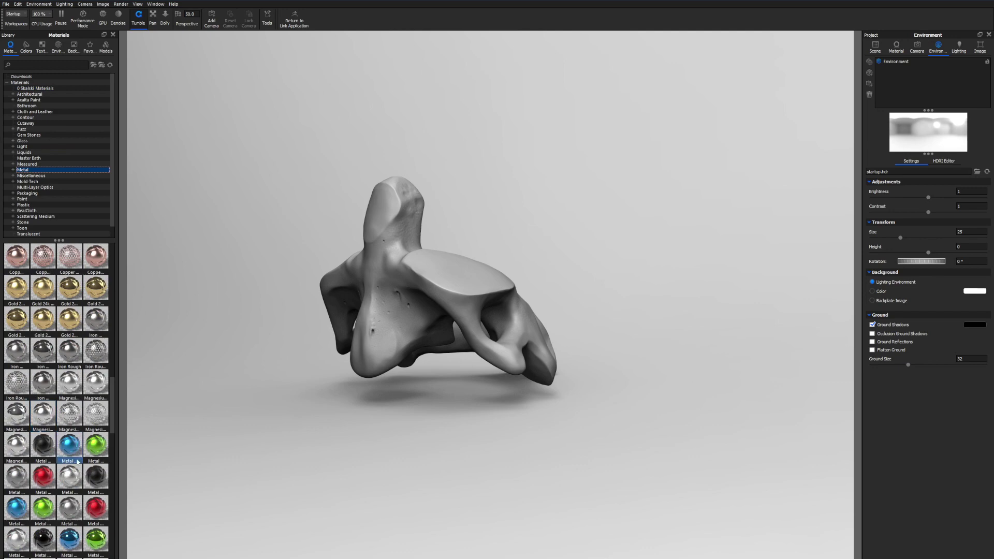
left_click_drag(99, 481, 603, 322)
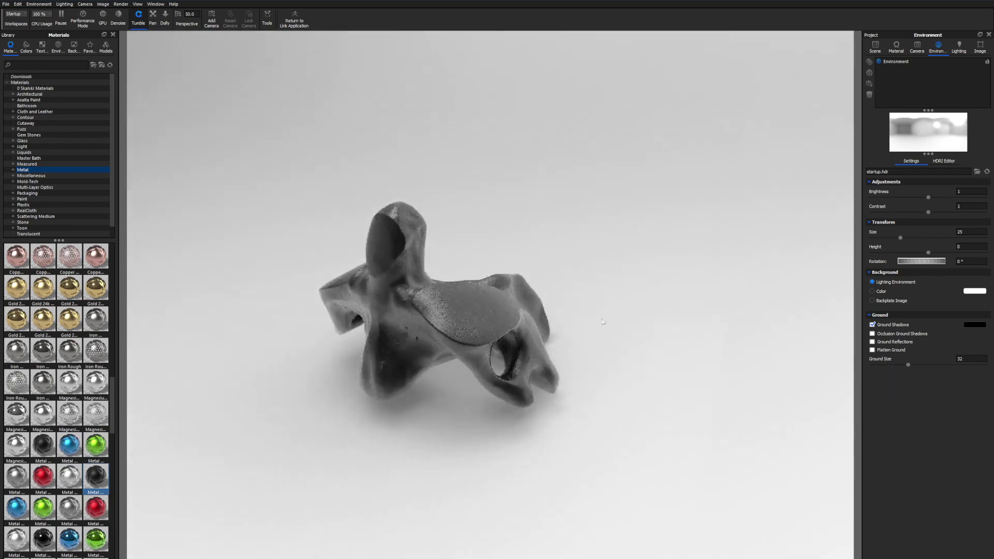
double_click(436, 327)
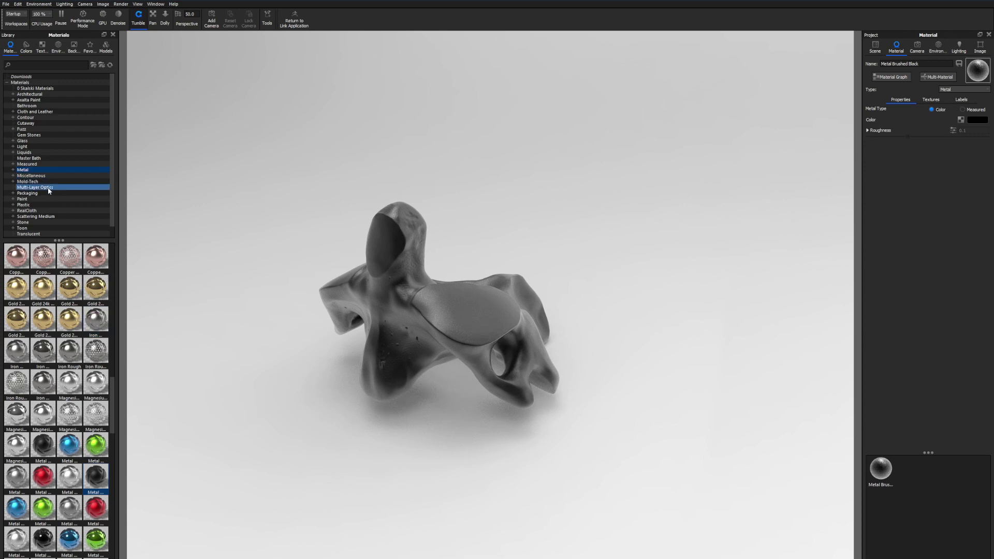
- Apply Plastic Cloudy Shiny Grey 3mm to the vertebra and set its transparency distance to 0.00585 and cloudiness to 0.086
left_click(41, 200)
left_click(41, 204)
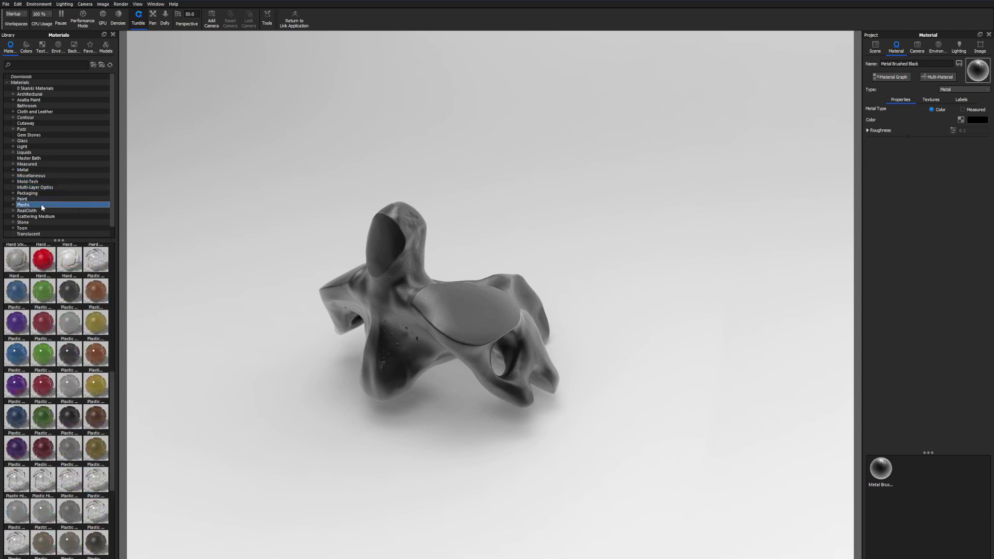
left_click_drag(70, 354, 449, 318)
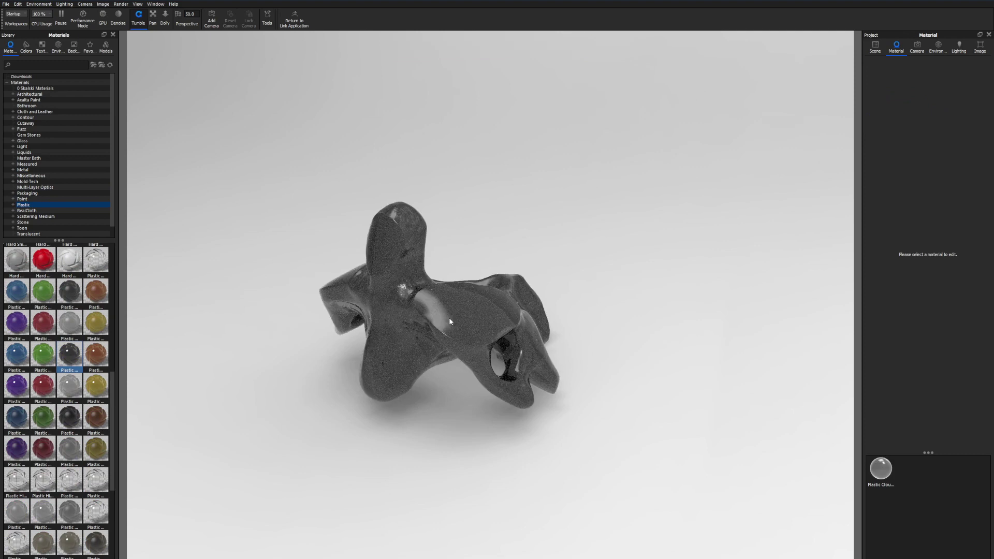
double_click(449, 321)
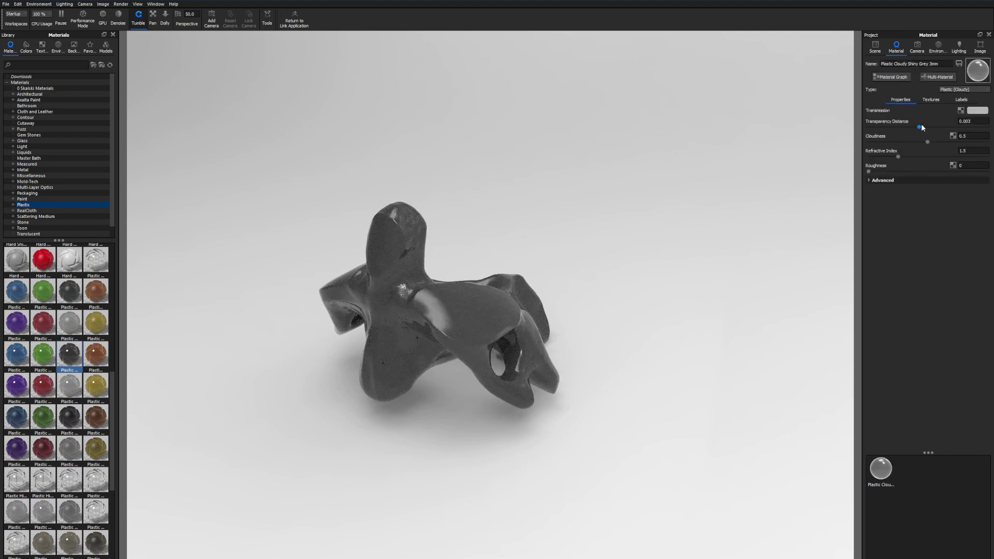
mouse_move(927, 140)
left_mouse_down()
mouse_move(879, 141)
mouse_move(922, 127)
left_mouse_up()
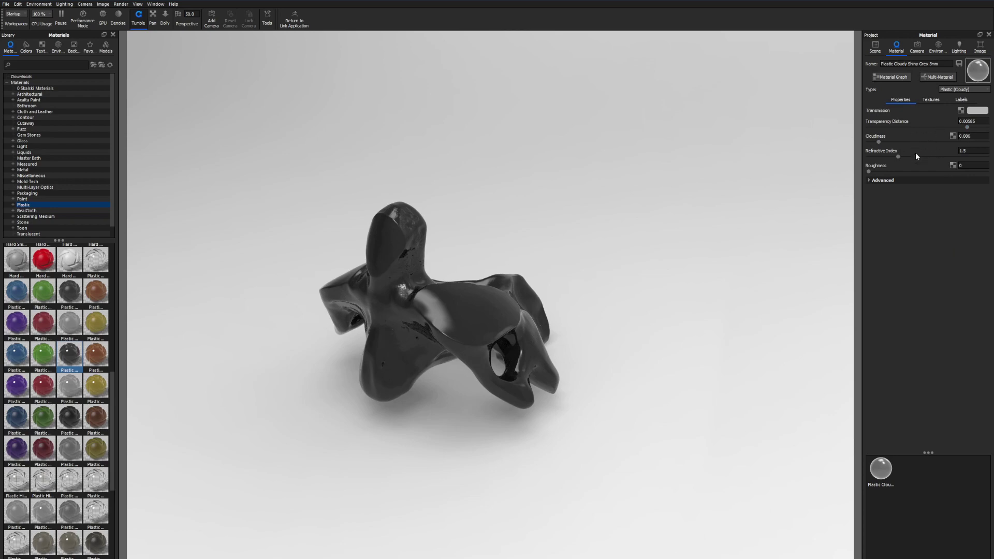
- Apply the Lawn Grass Patchy Fuzz material from the Fuzz library to the vertebra, seen from the side
left_click_drag(659, 277, 515, 248)
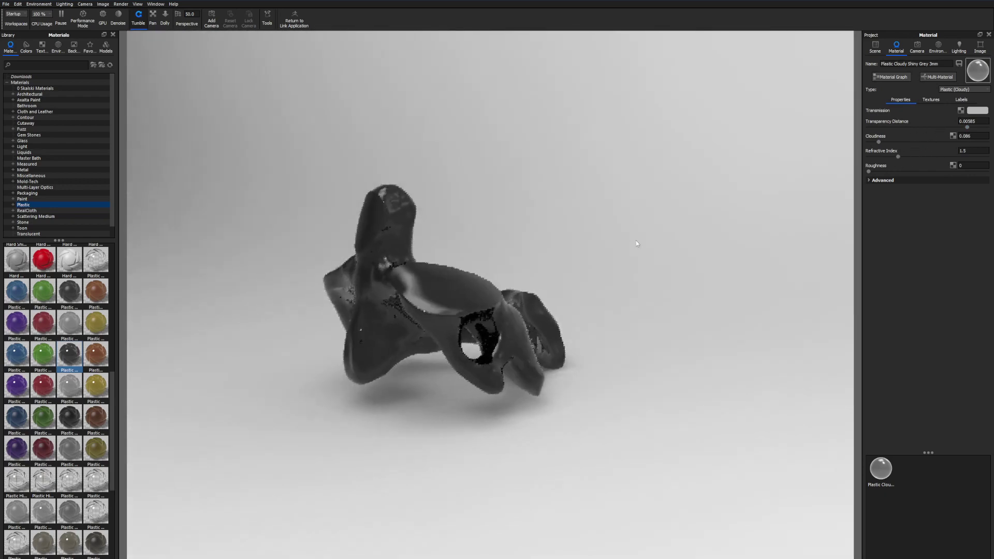
left_click_drag(603, 254, 460, 235)
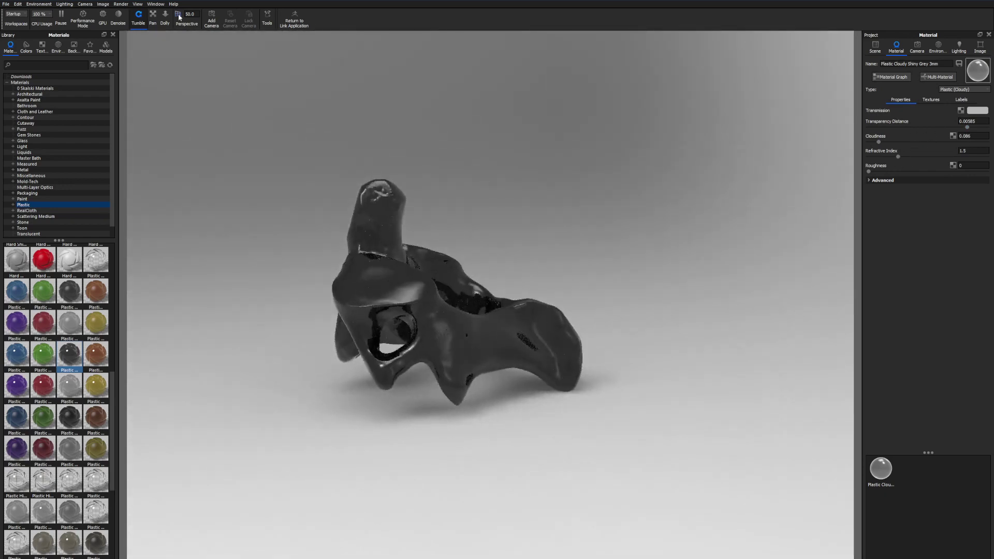
left_click(153, 21)
left_click_drag(352, 128, 395, 156)
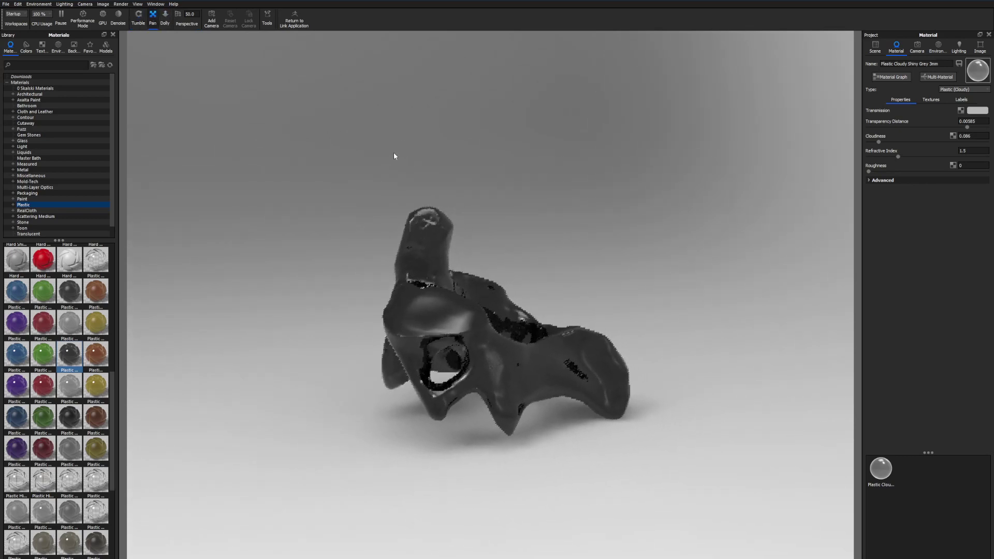
left_click(85, 130)
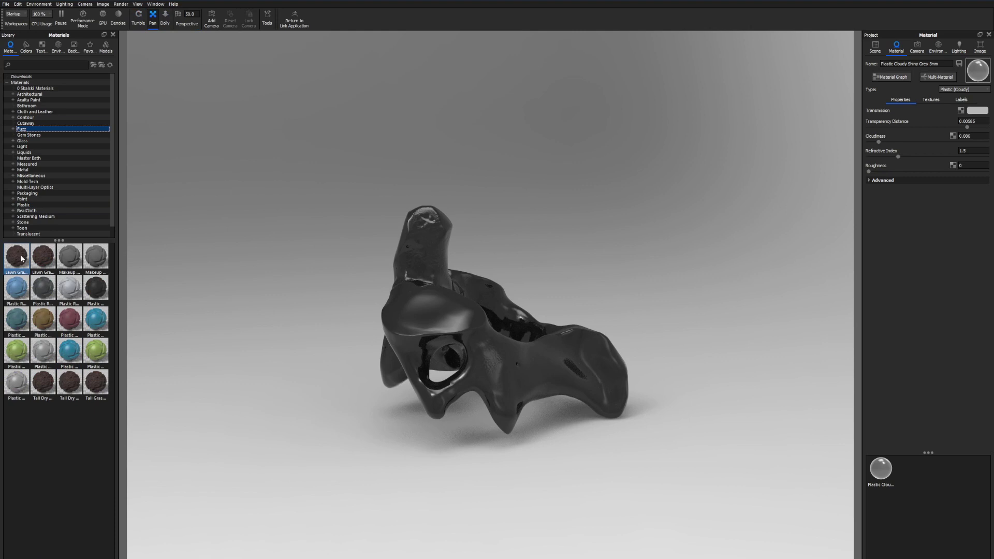
left_click_drag(47, 258, 444, 326)
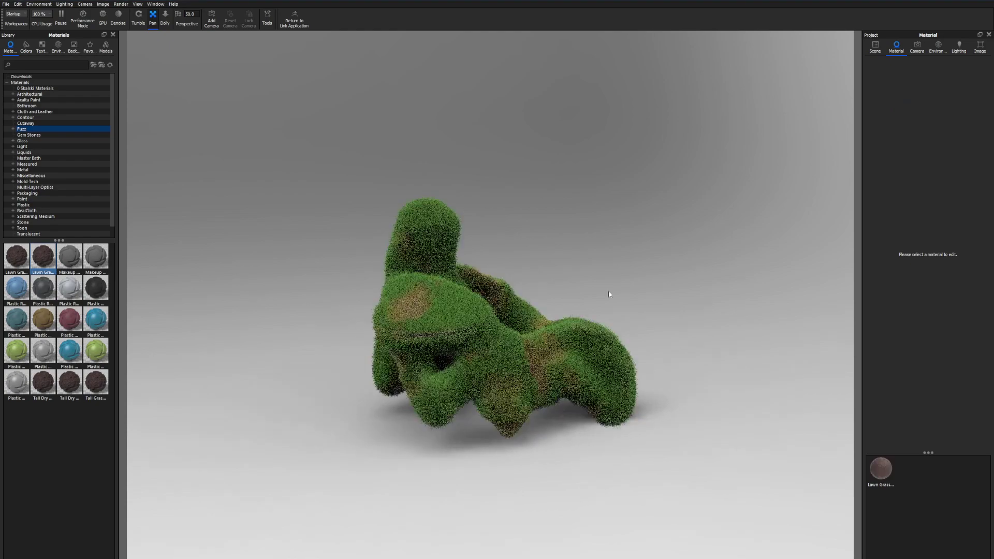
mouse_move(609, 294)
left_mouse_down()
mouse_move(748, 280)
mouse_move(608, 286)
left_mouse_up()
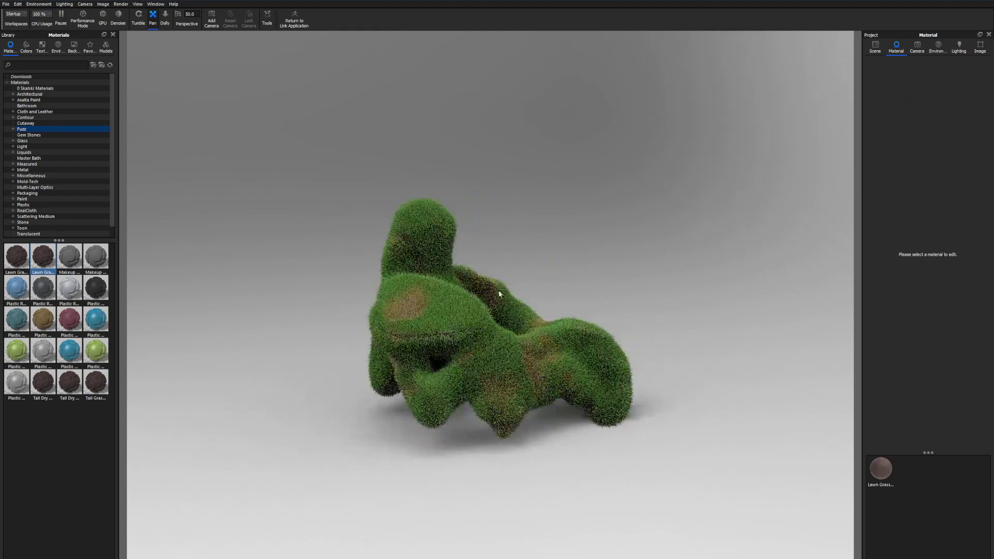
scroll(516, 297, "up", 3)
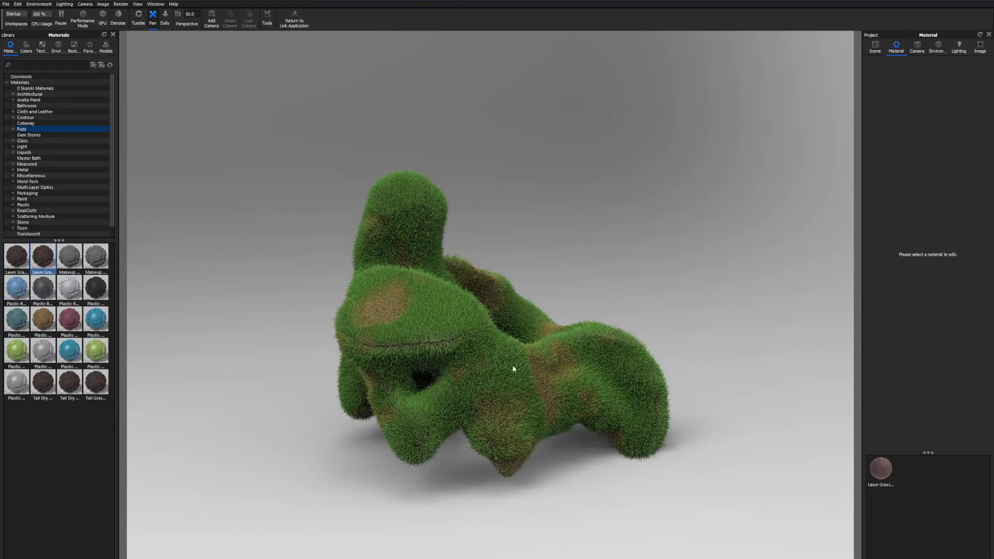
- Open the grass material's Material Graph and enlarge its window to show the whole node network
double_click(443, 298)
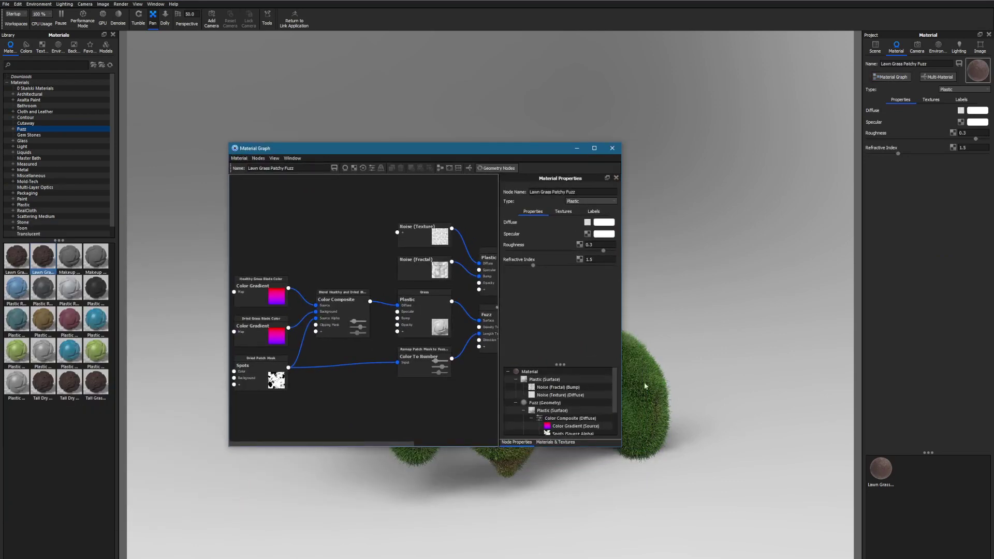
left_click_drag(620, 446, 809, 512)
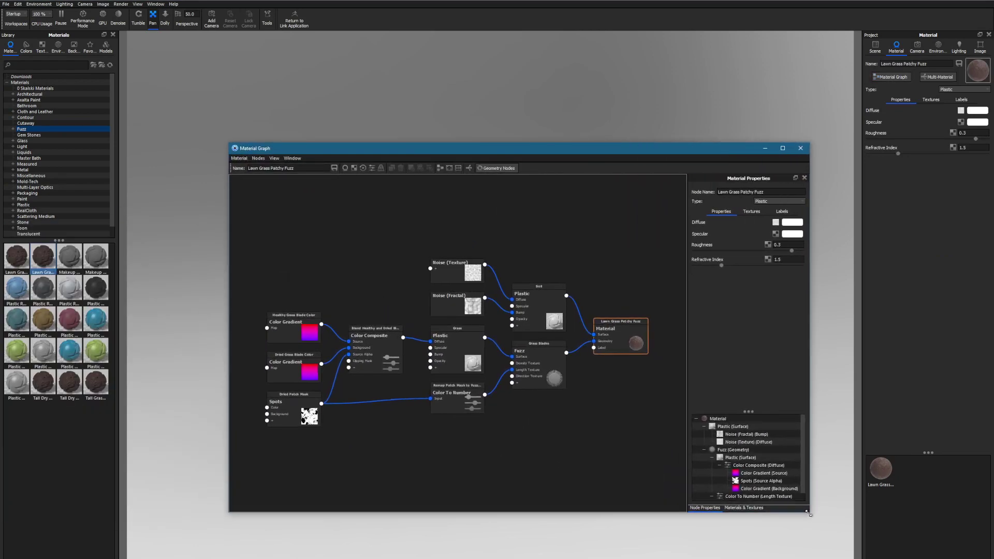
left_click_drag(522, 147, 769, 91)
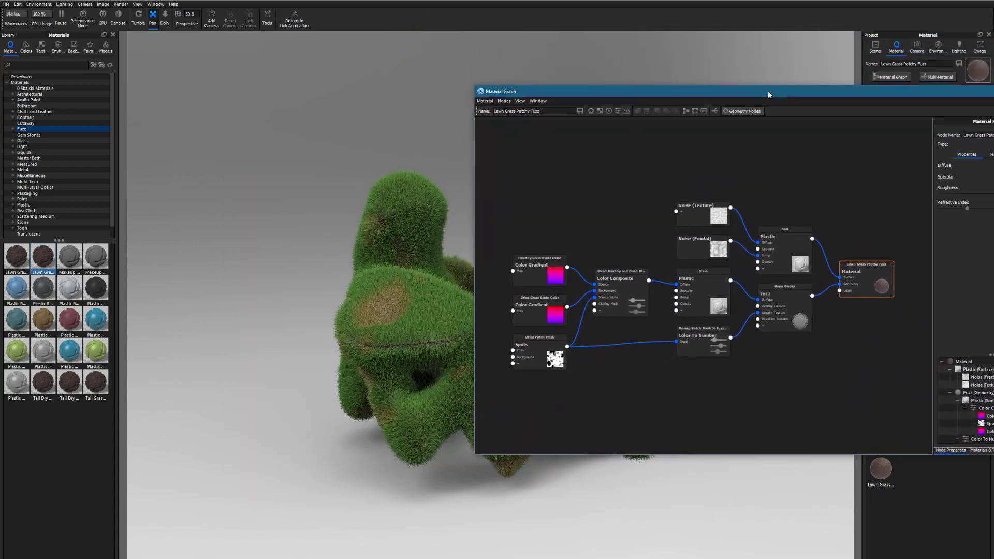
- Shrink the graph window so the vertebra stays visible and set the Dried Patch Mask spots scale to 0.206
left_click(538, 358)
left_click_drag(832, 91, 650, 112)
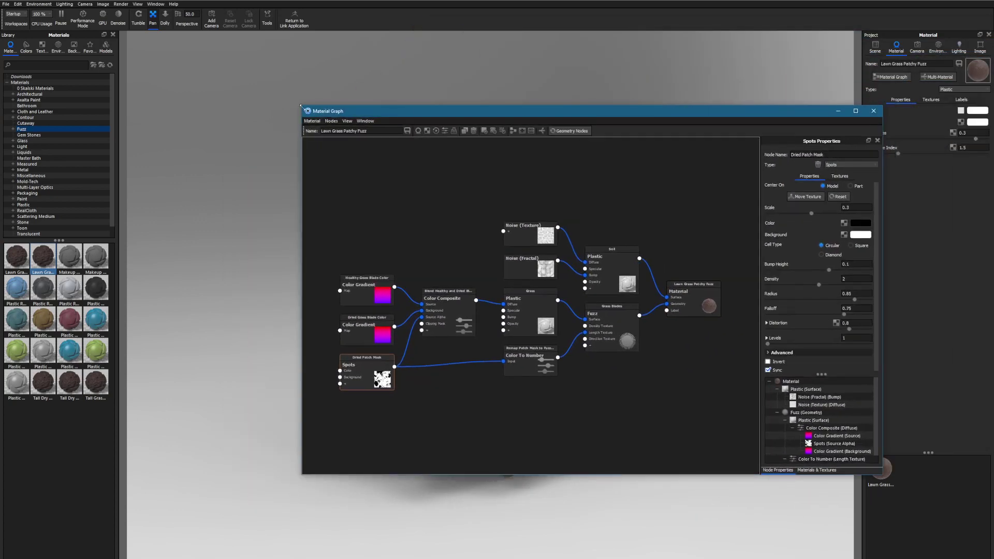
left_click(324, 102)
left_click_drag(303, 106, 535, 91)
left_click_drag(667, 96, 761, 170)
mouse_move(903, 268)
left_mouse_down()
mouse_move(872, 270)
mouse_move(884, 267)
left_mouse_up()
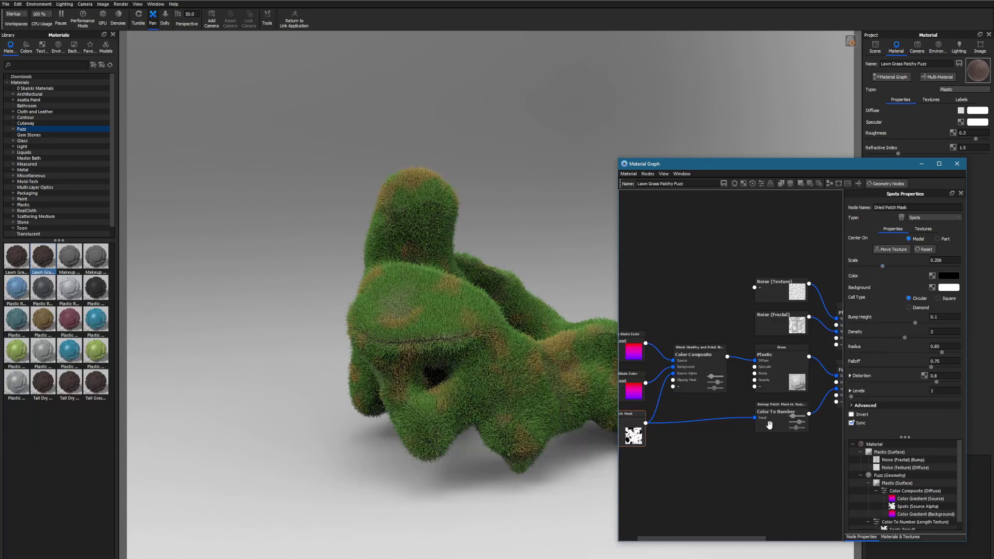
- Set the Grass Blades fuzz length to 0.0248 and length variation to 1.145, and execute the geometry node
middle_click_drag(777, 450, 710, 458)
left_click(796, 376)
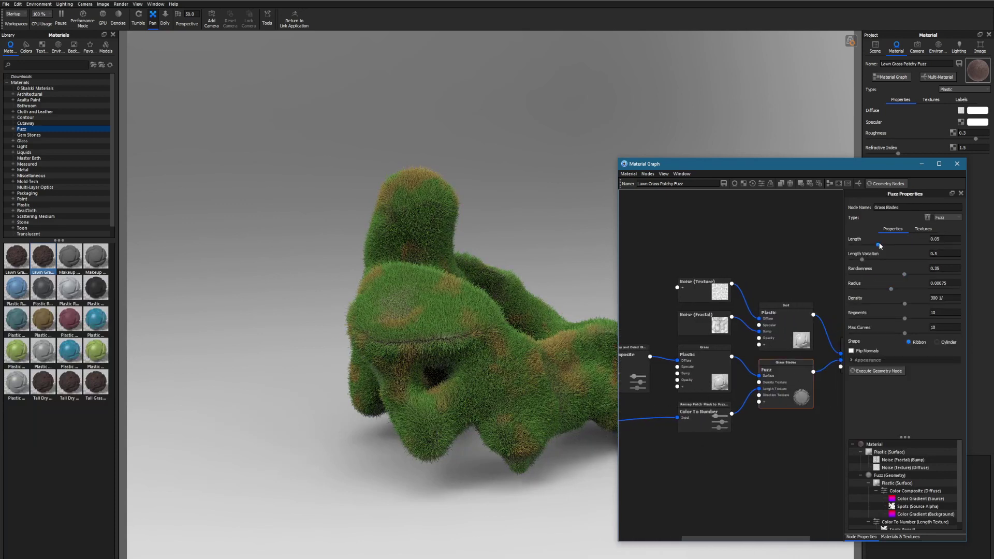
mouse_move(877, 247)
left_mouse_down()
mouse_move(864, 246)
mouse_move(876, 262)
left_mouse_up()
left_click(877, 371)
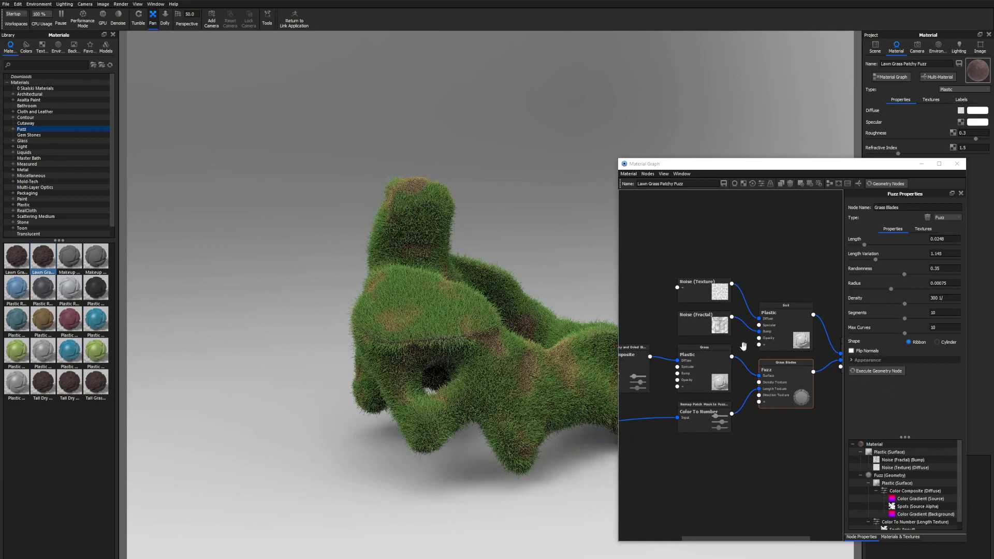
- Set the Grass Blades length variation to 2.035 and length to 0.0204, regenerate the fuzz and close the Material Graph
left_click_drag(875, 260, 895, 261)
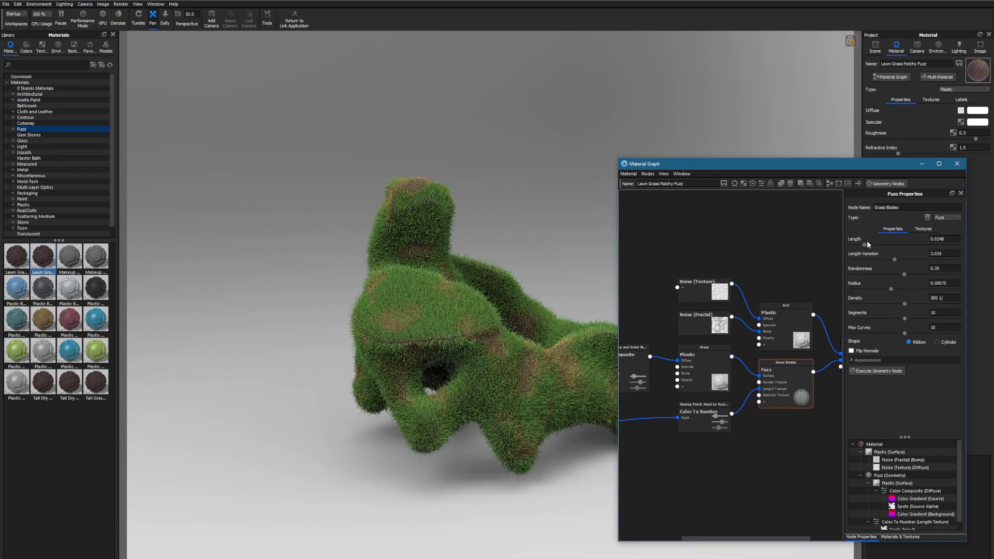
left_click_drag(865, 244, 863, 247)
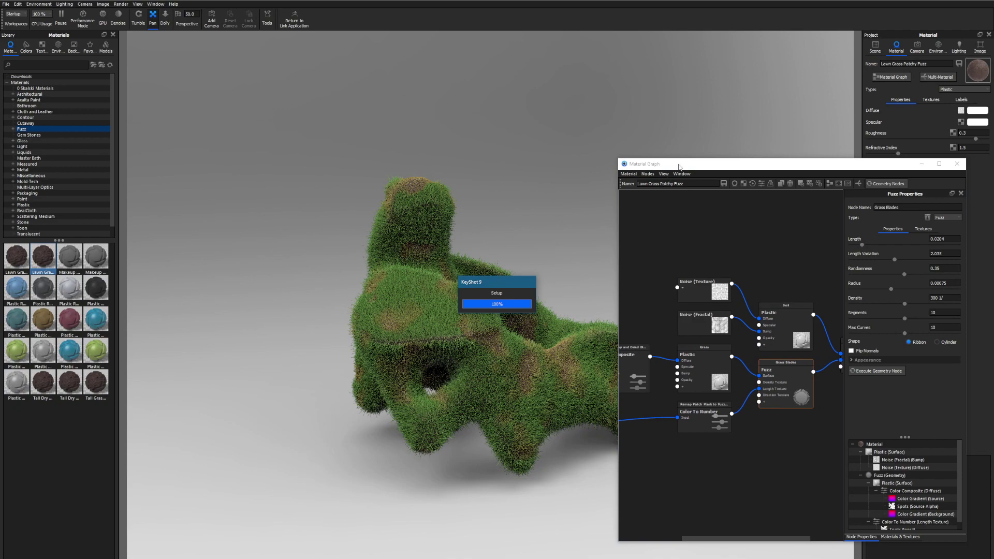
left_click_drag(707, 164, 450, 265)
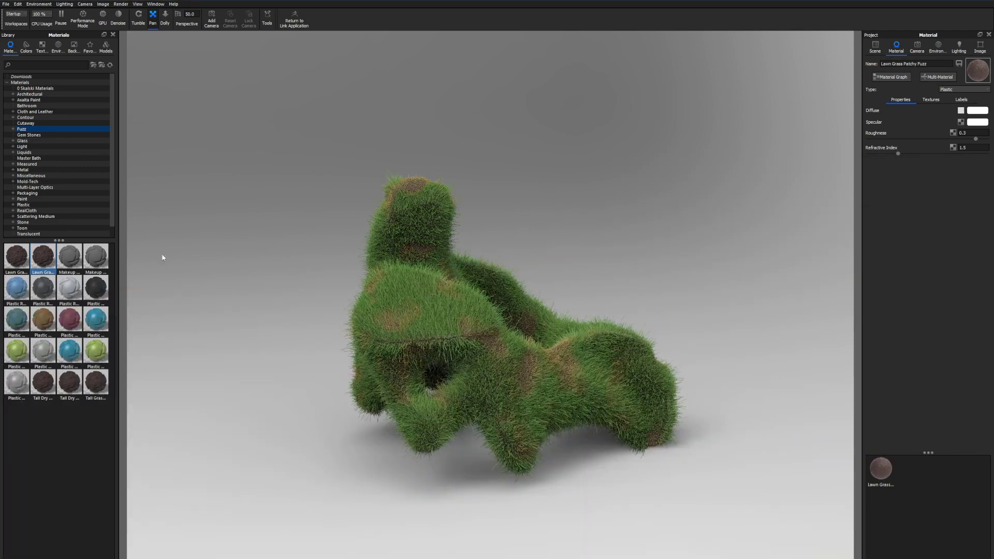
- Light the grass-covered vertebra with the Aversis_Village-lawn_3k environment from the library
left_click(138, 18)
left_click_drag(142, 38, 269, 46)
left_click(57, 47)
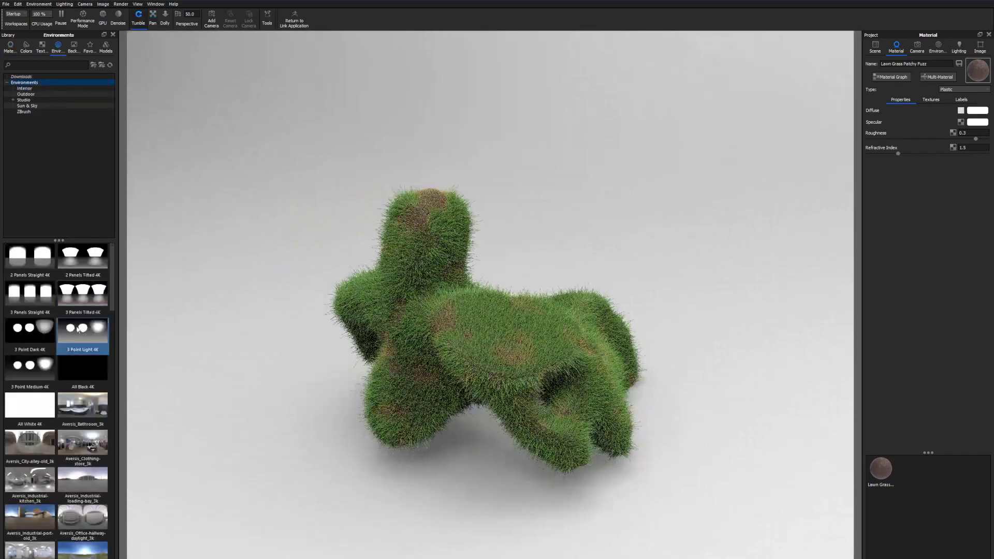
scroll(77, 409, "down", 6)
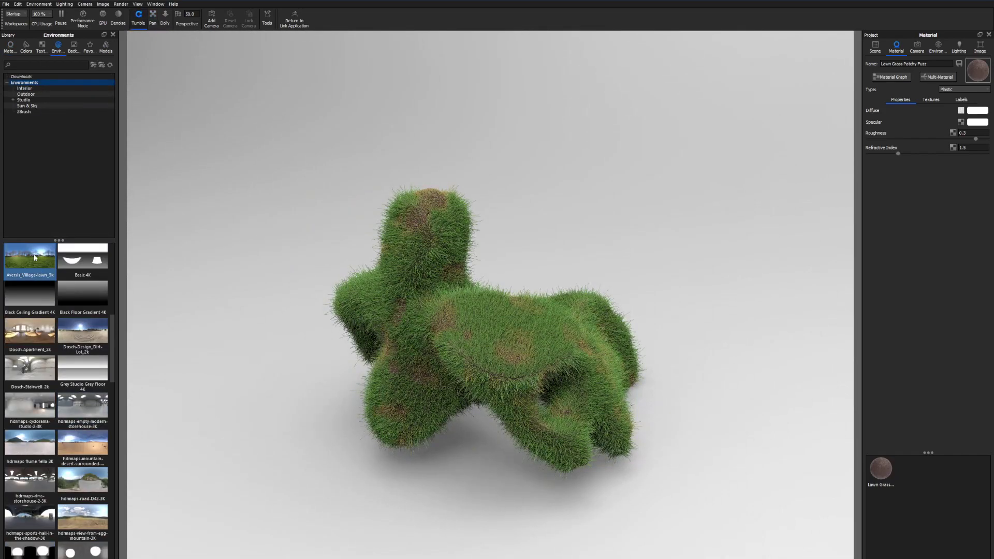
left_click_drag(35, 258, 446, 316)
- Switch the environment background from the lighting environment to a solid dark grey colour, #373737
left_click(941, 48)
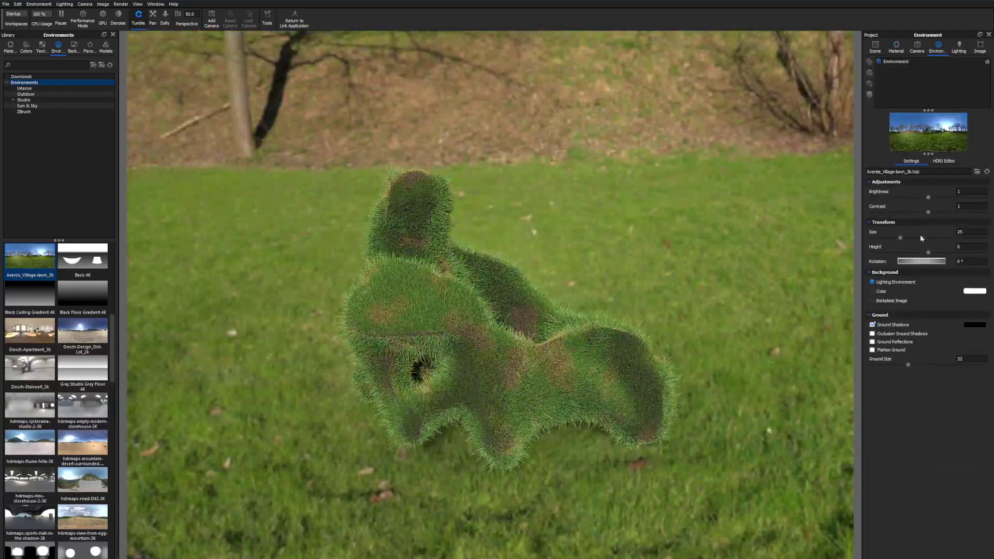
left_click(873, 292)
left_click(975, 292)
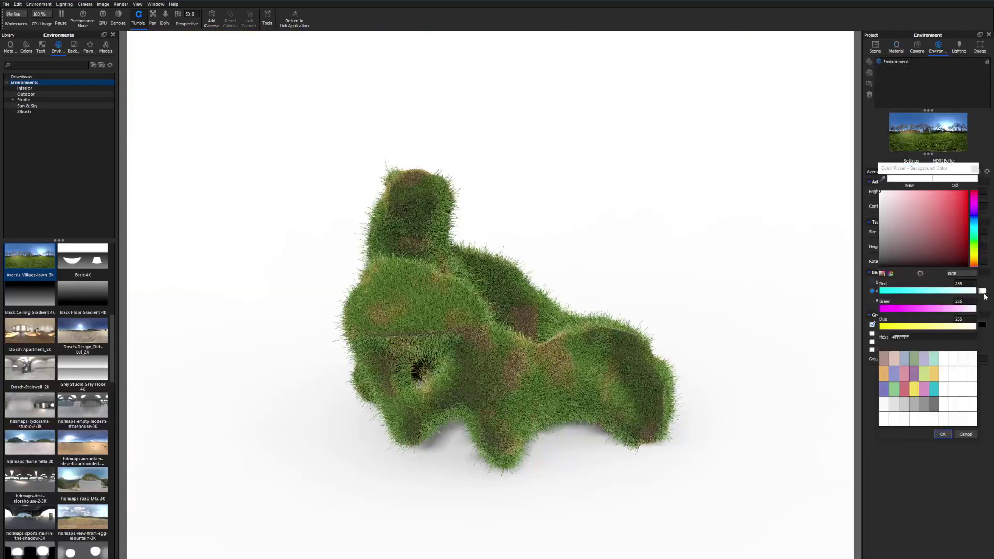
left_click_drag(898, 260, 874, 265)
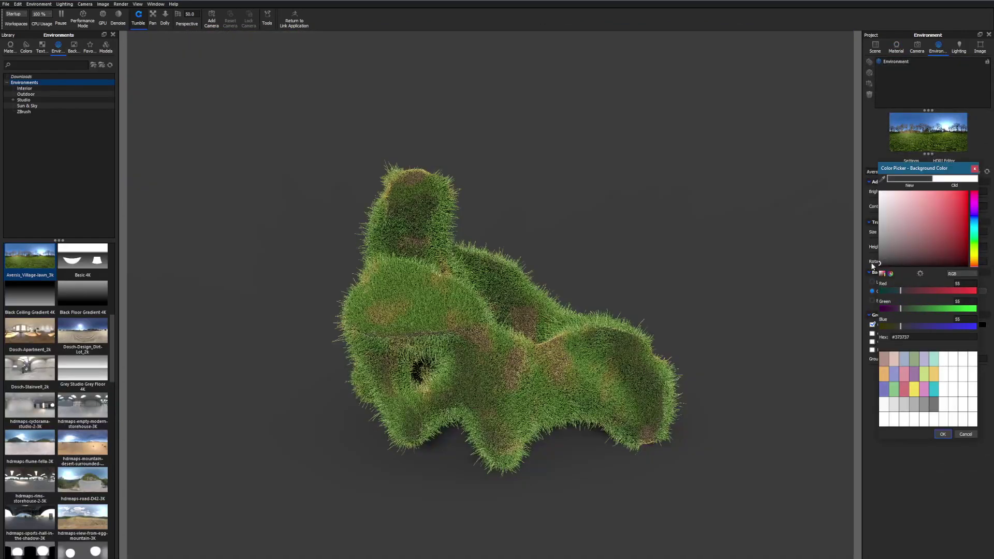
left_click(943, 434)
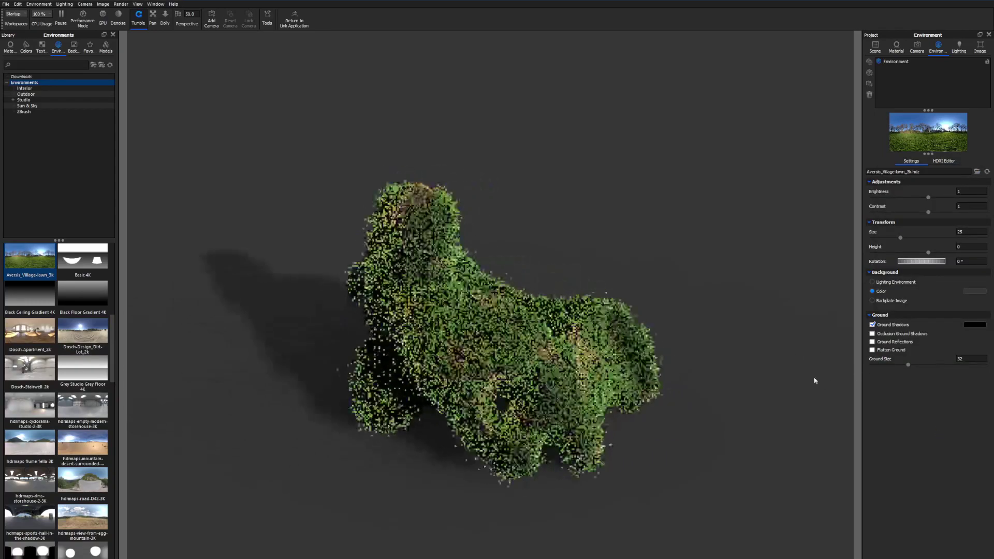
- Apply the pixologic_fr_lac_bleu_1 environment to the scene and inspect the grassy vertebra from several angles
scroll(74, 375, "down", 6)
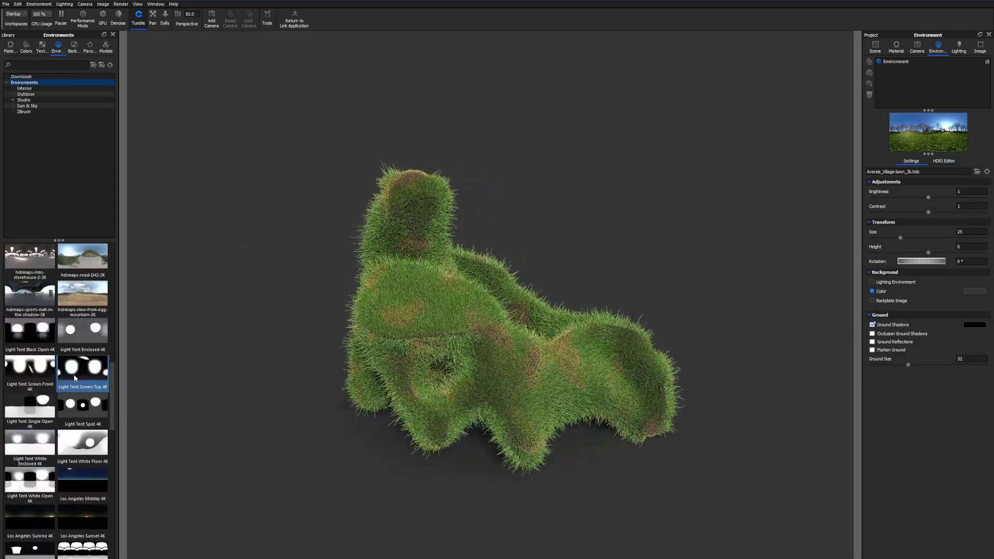
scroll(57, 409, "down", 3)
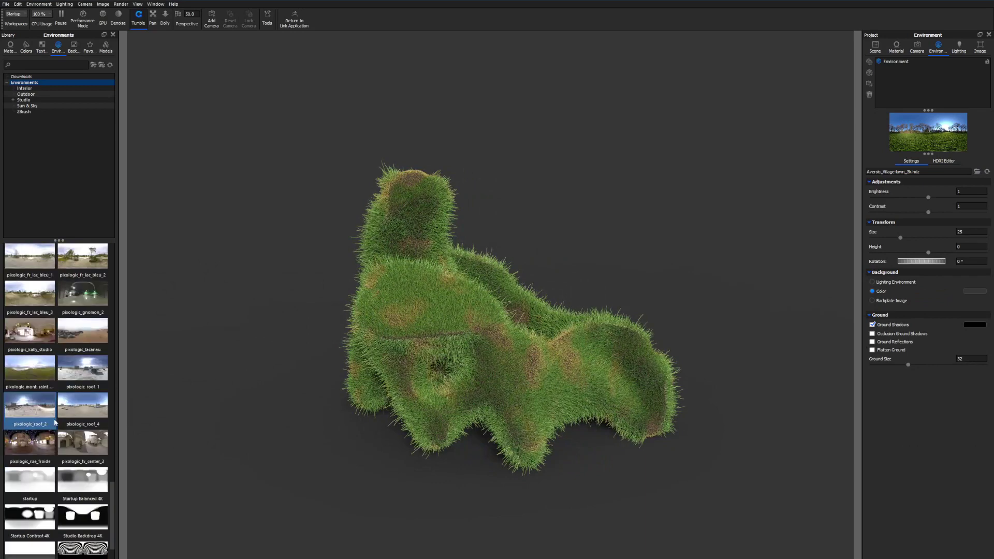
left_click_drag(32, 371, 417, 344)
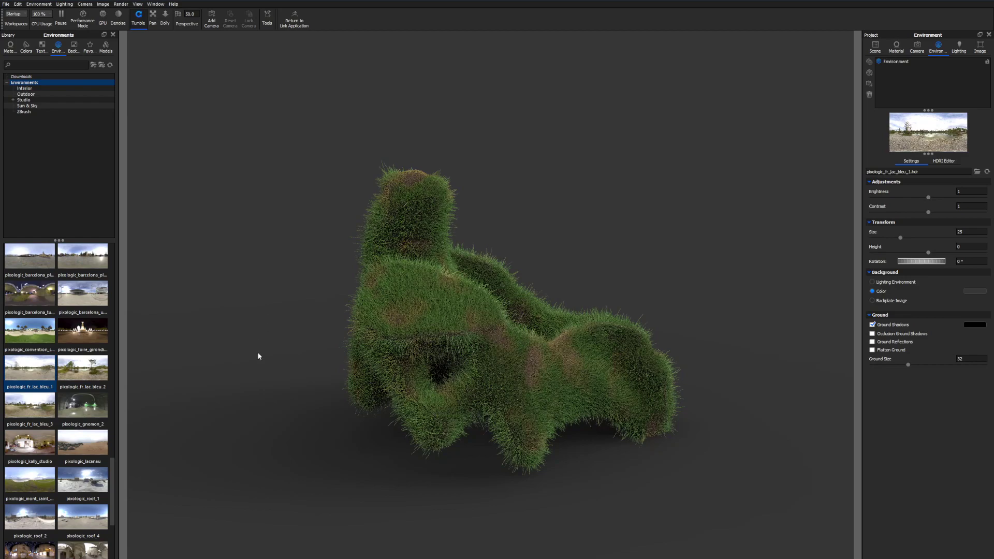
left_click_drag(265, 375, 756, 404)
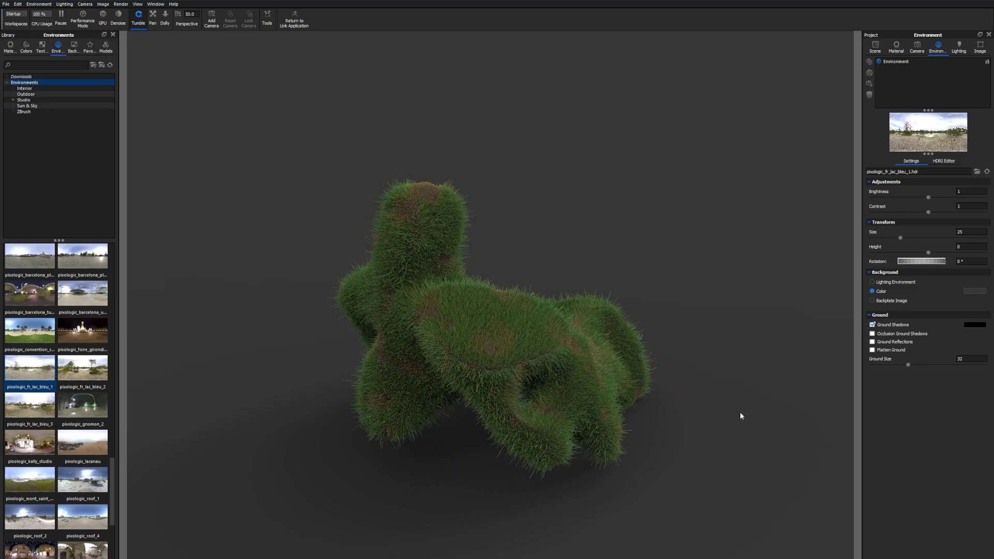
left_click_drag(661, 429, 539, 430)
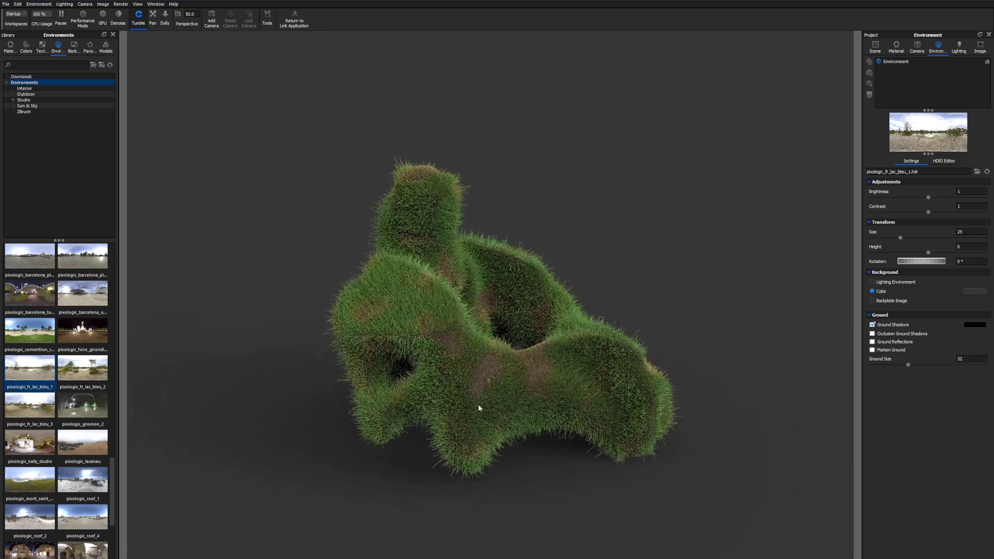